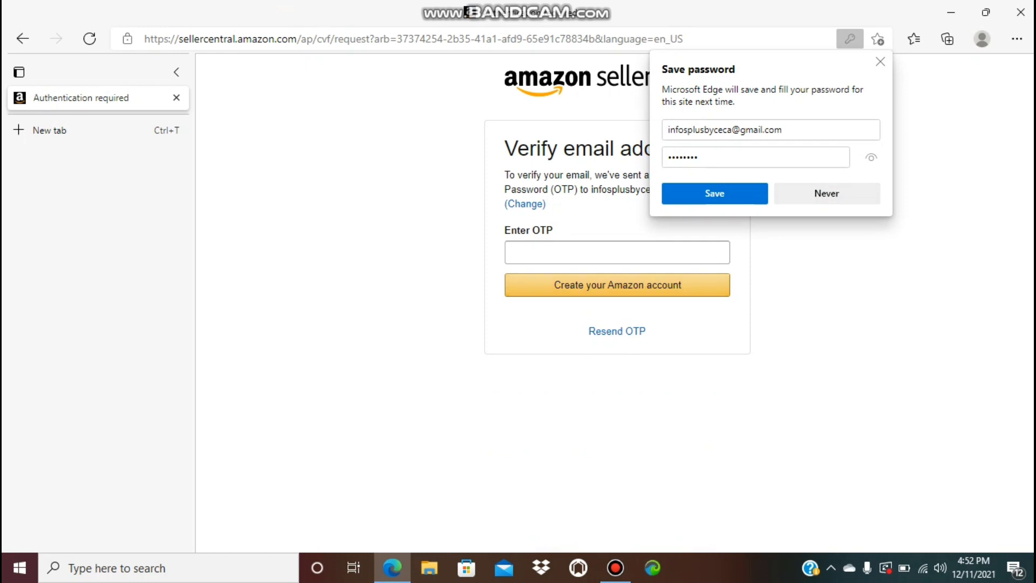
Step: Enter the emailed one-time verification code and submit it to create the Amazon account
key("Return")
key("Escape")
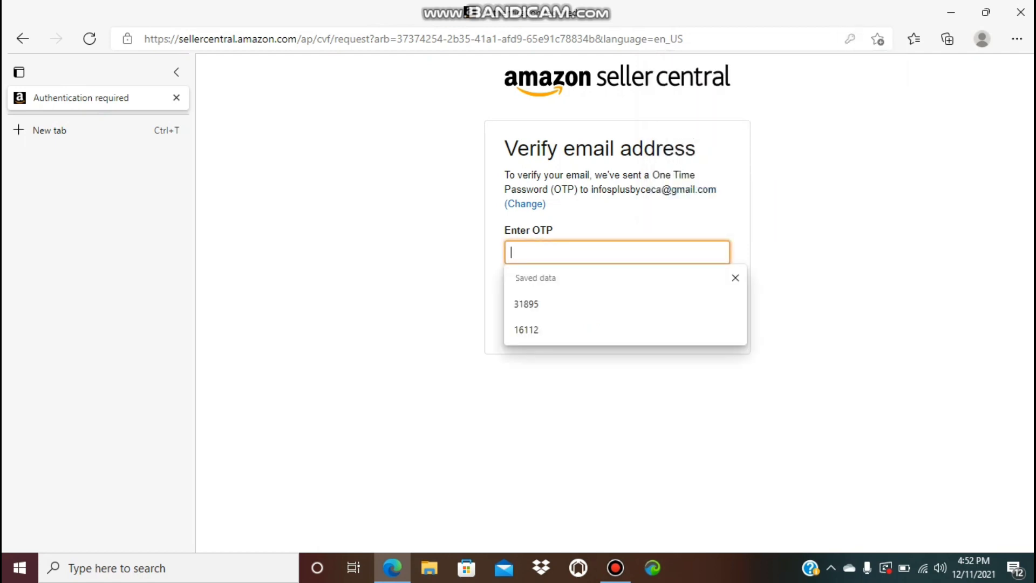
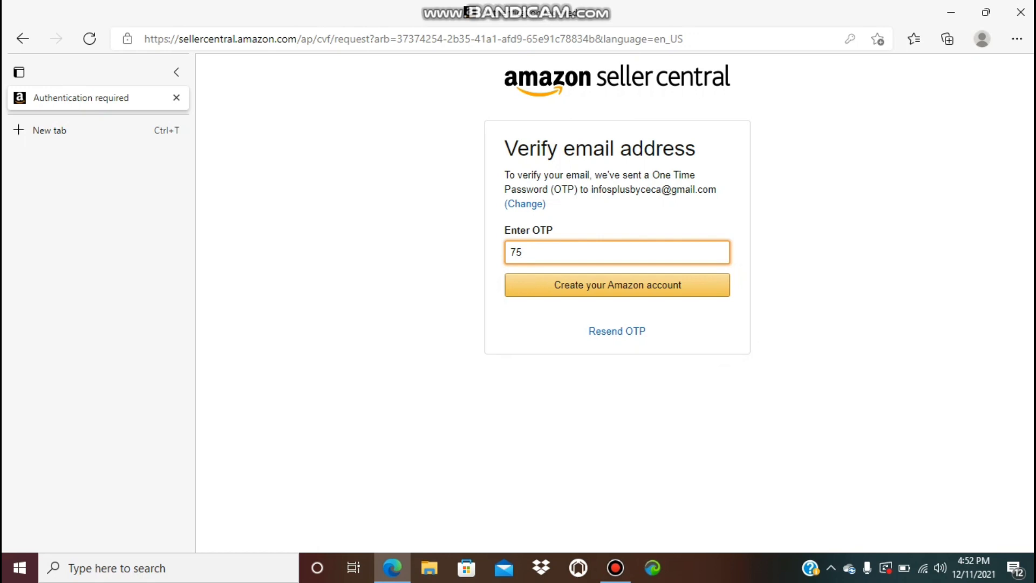
key("Tab")
key("Return")
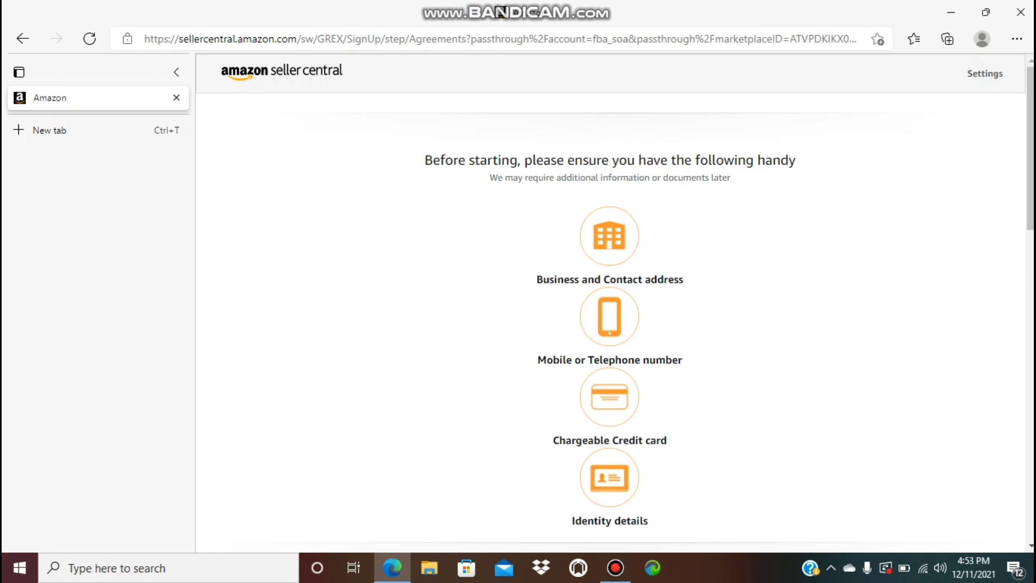
Step: Pick United States from the Business location country list
scroll(501, 12, "down", 5)
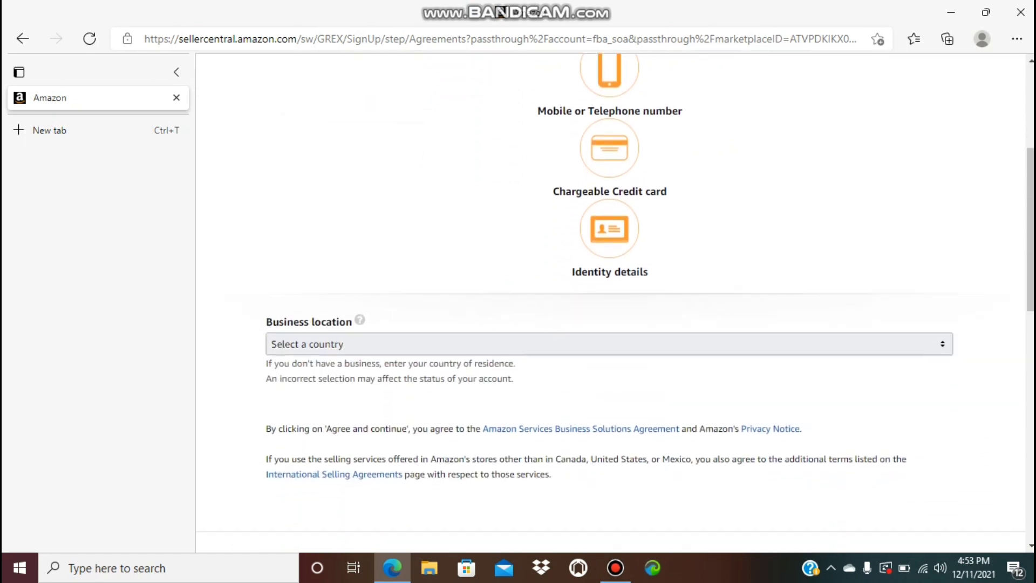
scroll(501, 12, "down", 1)
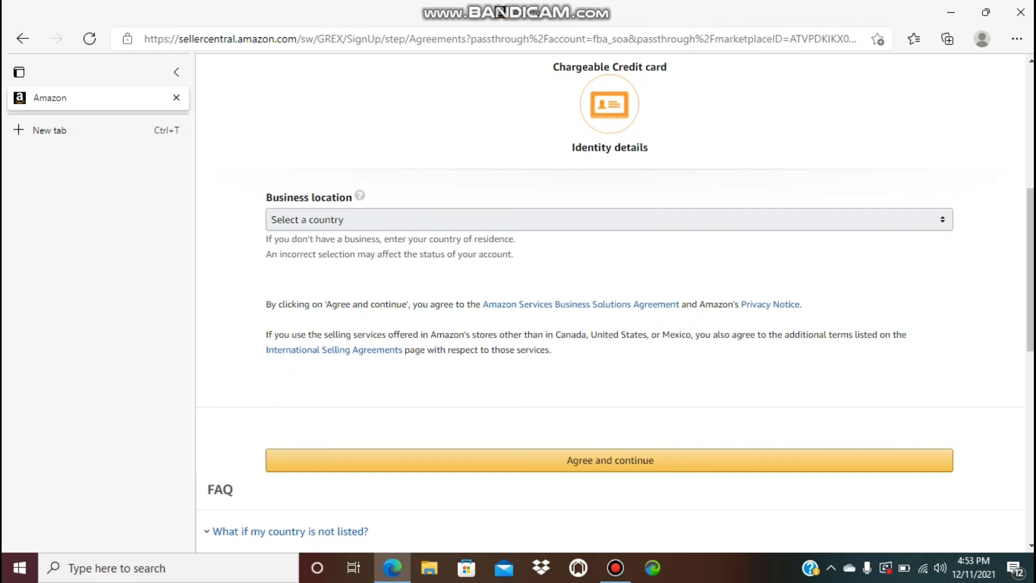
key("alt+Down")
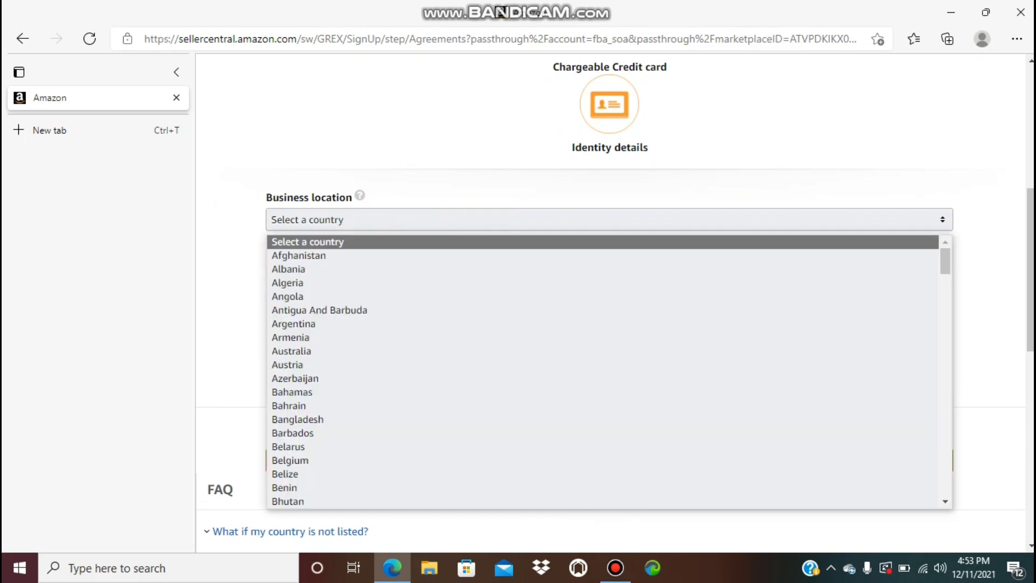
key("Down")
key("Down")
key("Down")
key("Down")
key("Down")
key("Down")
key("Down")
key("Down")
key("Down")
key("Down")
key("Down")
key("Down")
key("Down")
key("Down")
key("Down")
key("Down")
key("Down")
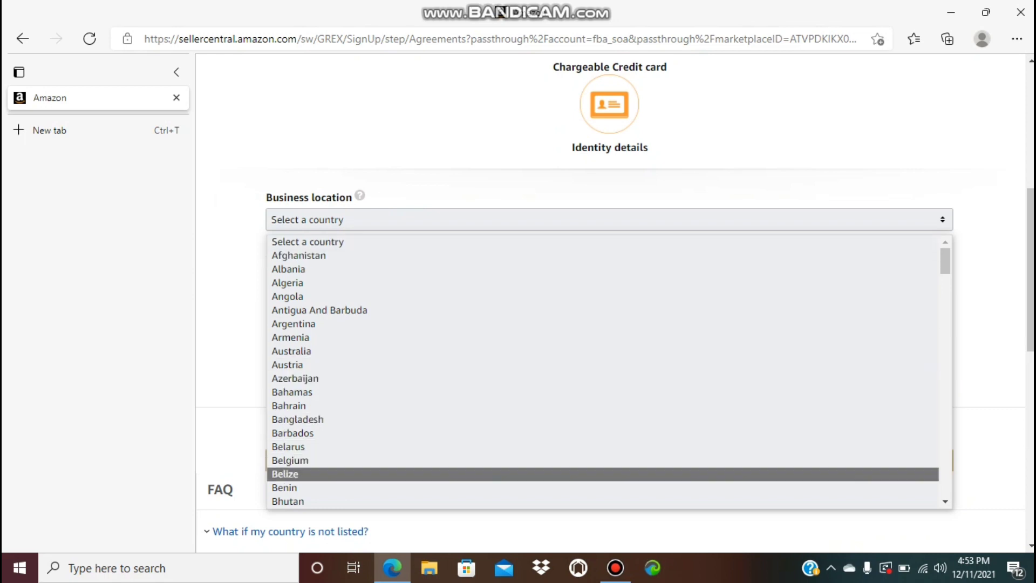
key("Down")
key("Down")
key("Down")
key("Down")
key("Down")
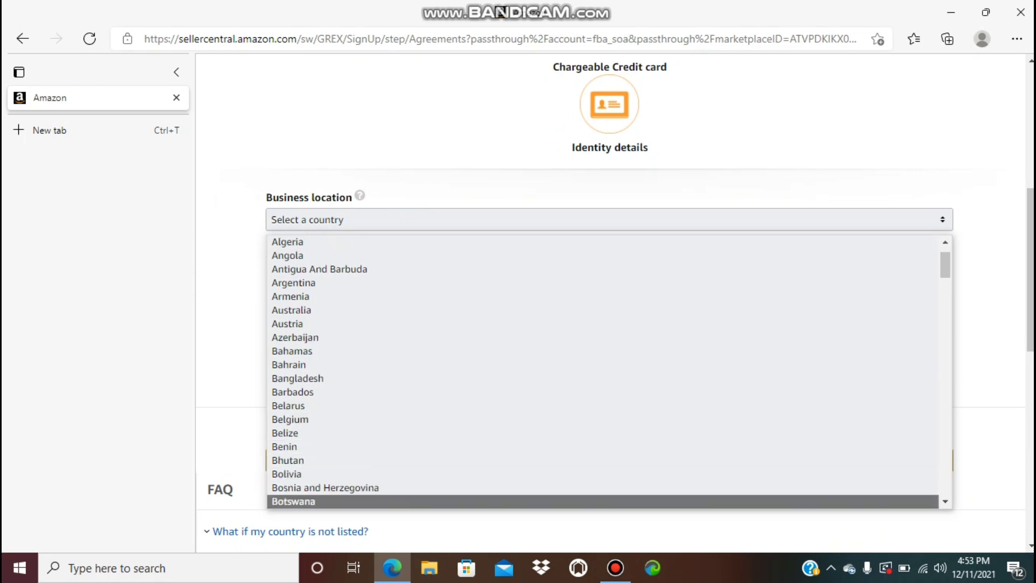
scroll(602, 372, "down", 4)
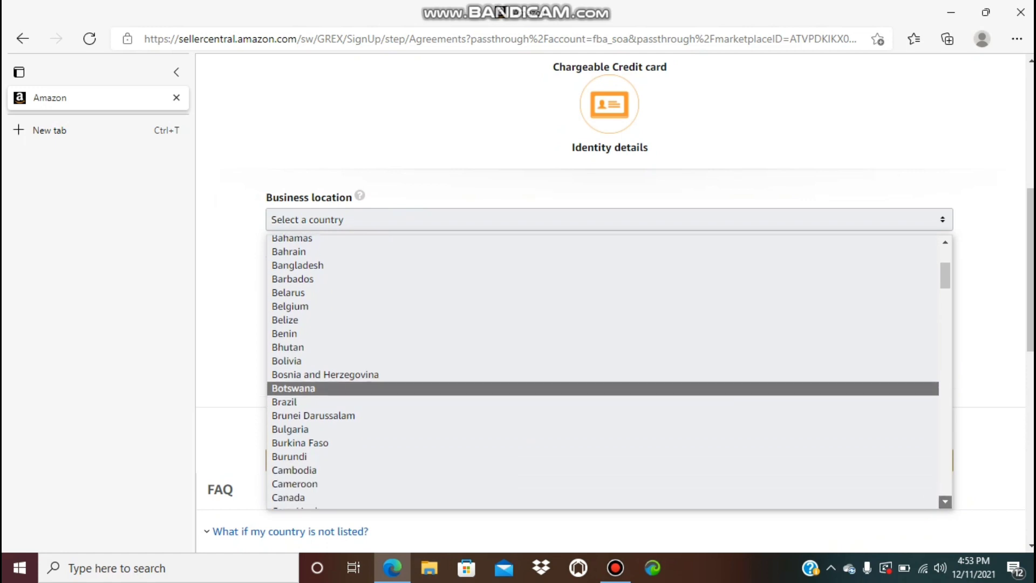
scroll(603, 372, "down", 6)
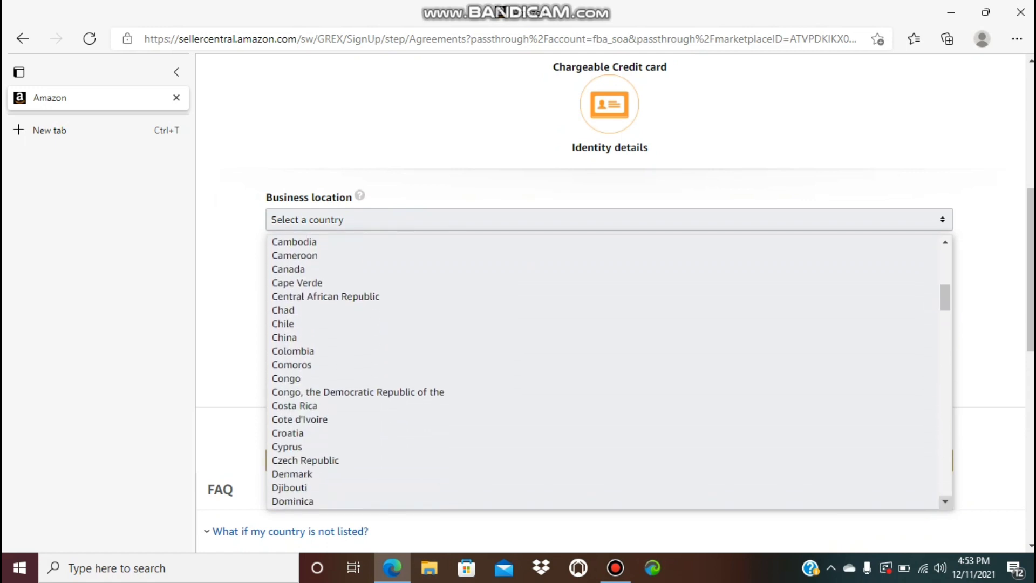
scroll(603, 372, "down", 7)
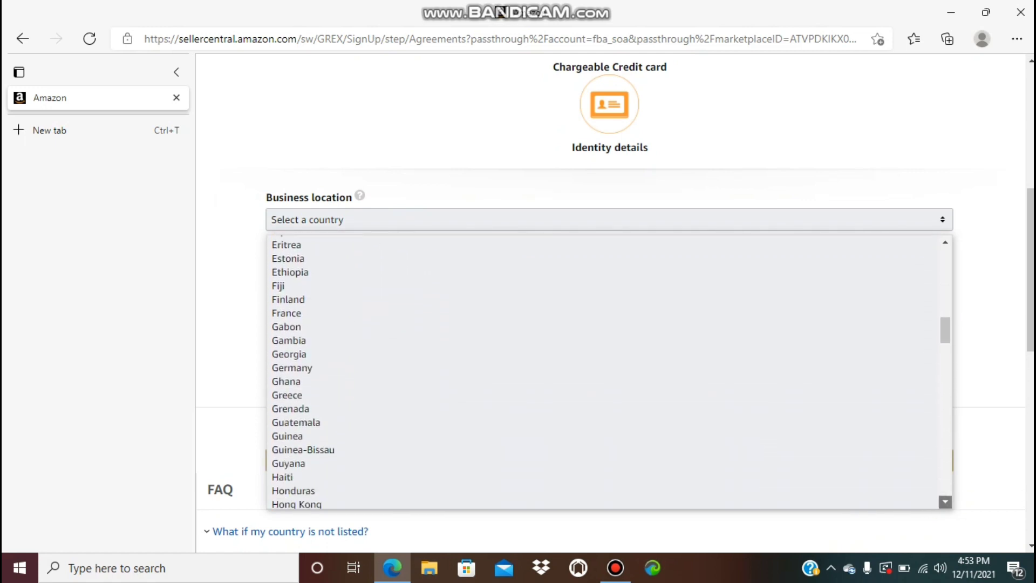
scroll(602, 372, "down", 2)
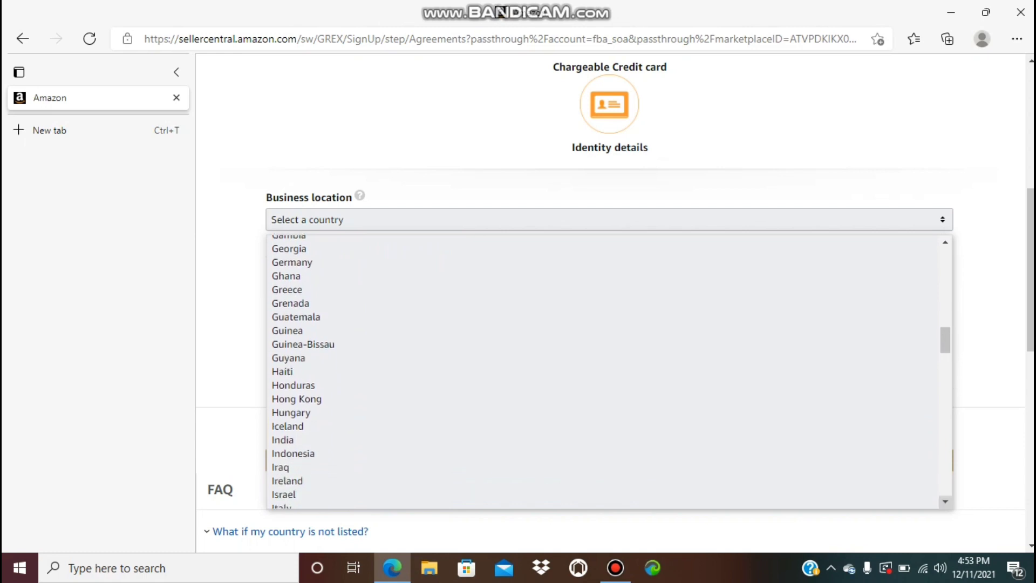
scroll(602, 372, "down", 2)
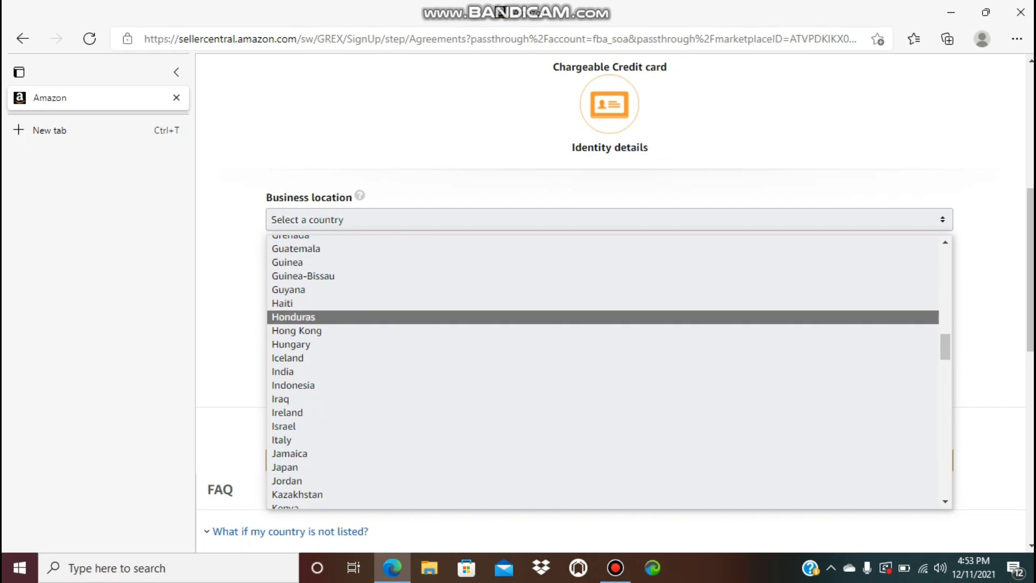
key("Down")
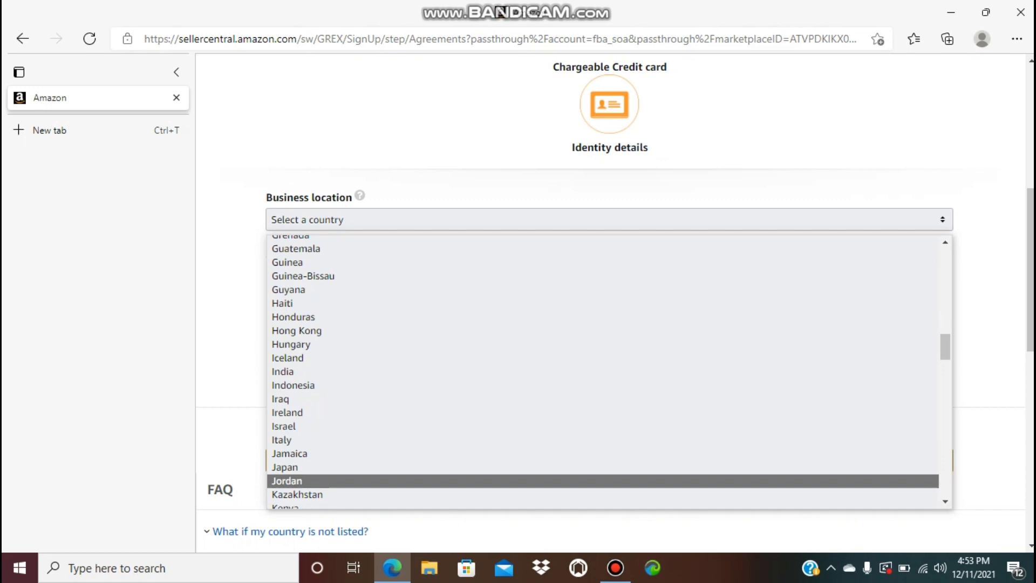
scroll(602, 372, "down", 4)
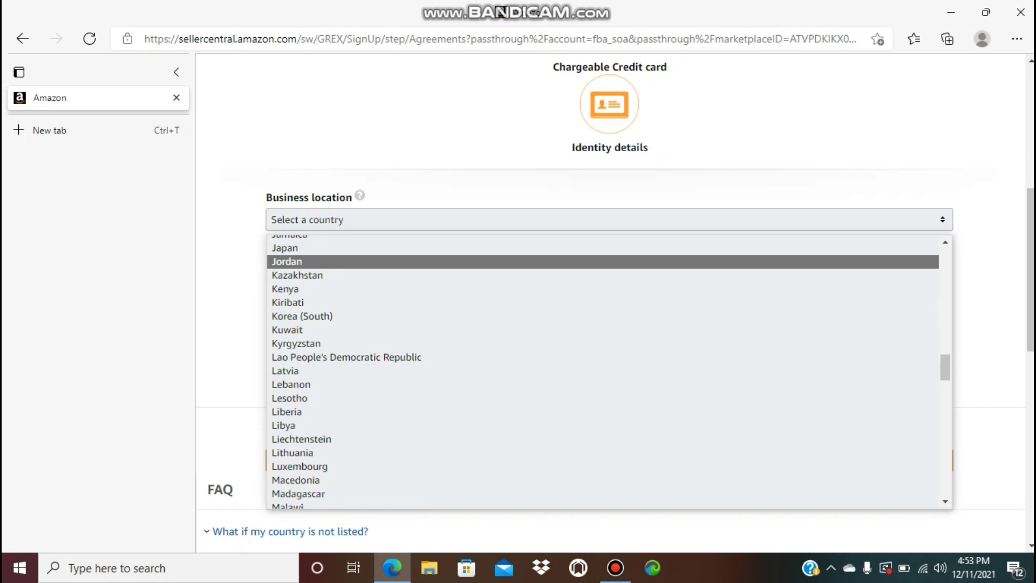
scroll(602, 372, "down", 9)
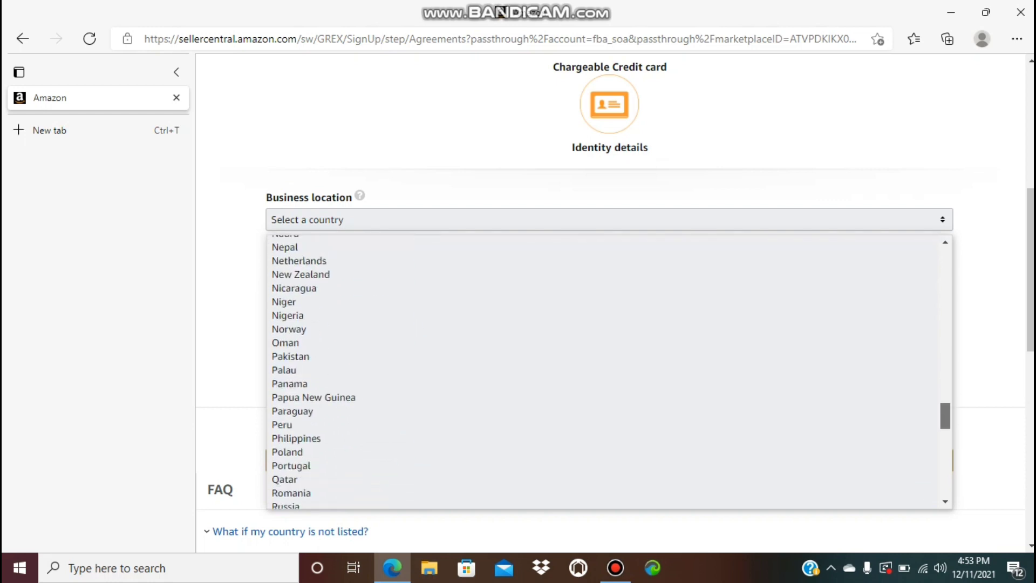
scroll(602, 372, "down", 5)
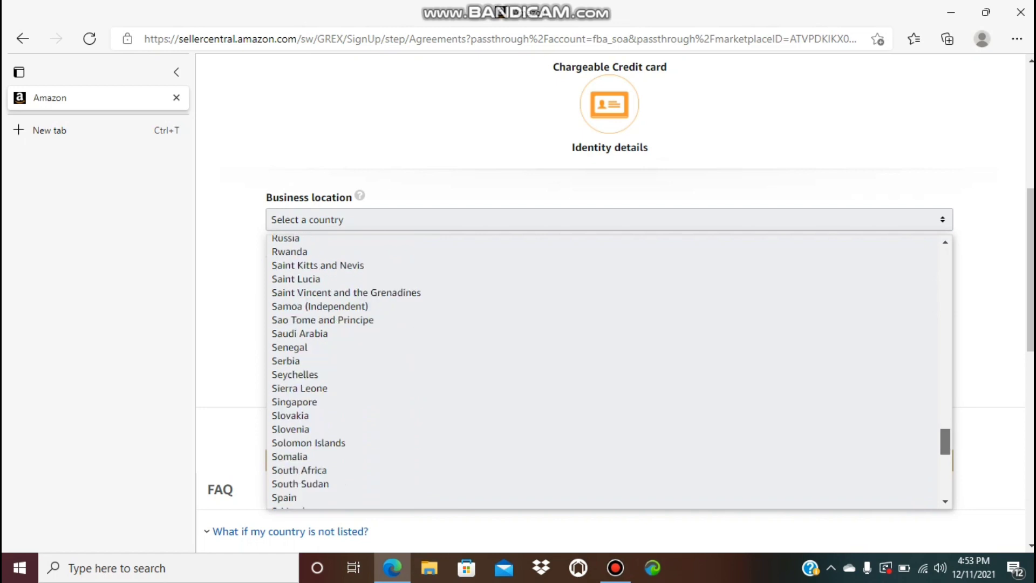
scroll(602, 373, "down", 5)
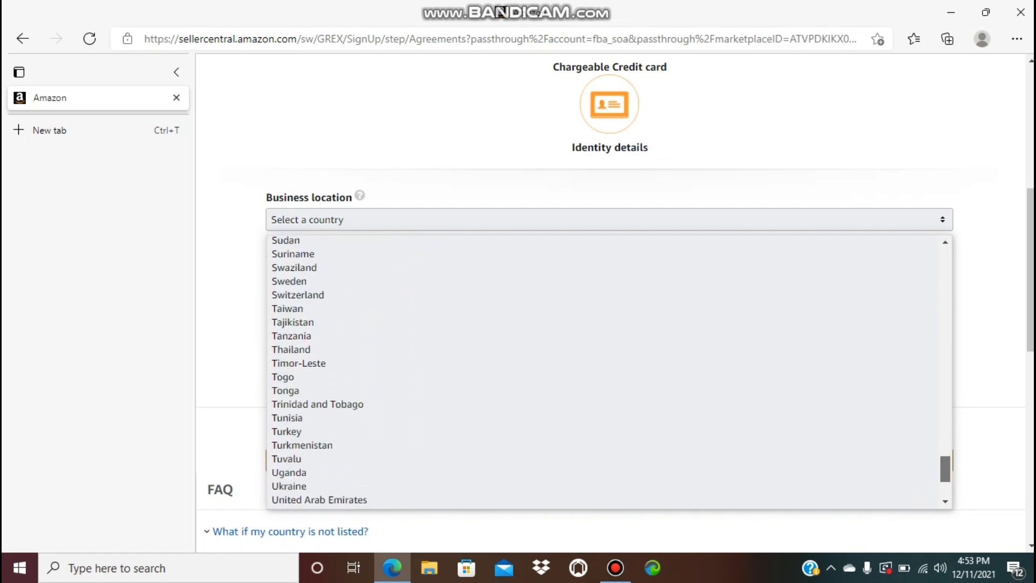
scroll(602, 372, "down", 2)
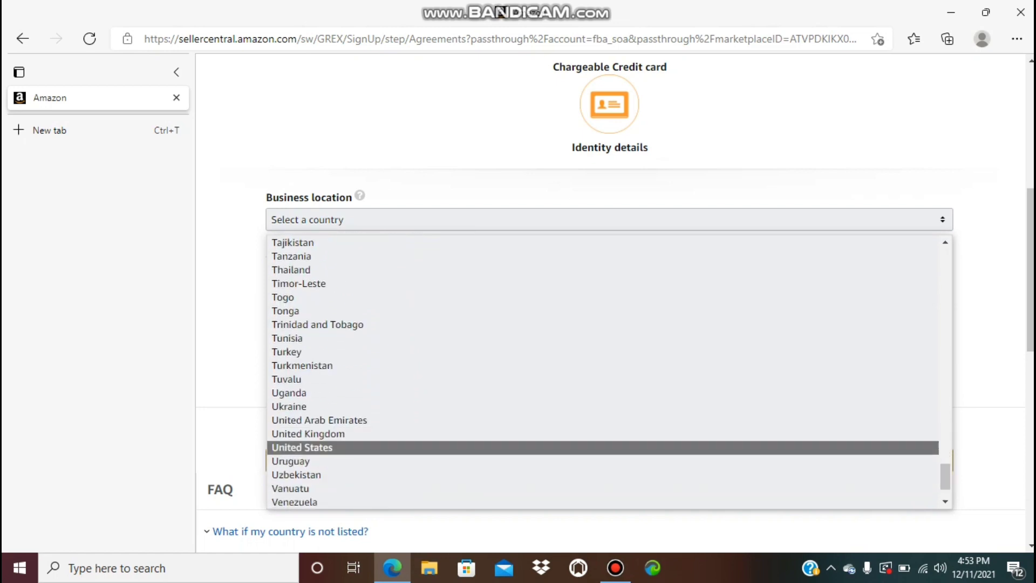
left_click(603, 447)
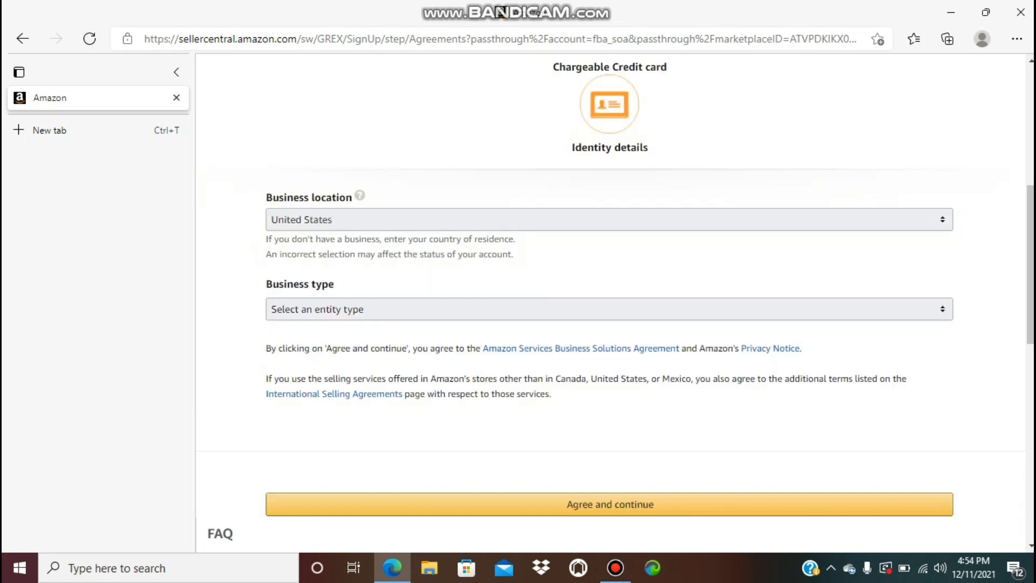
Step: Set the business type to 'None, I am an individual' and dismiss the warning
left_click(608, 309)
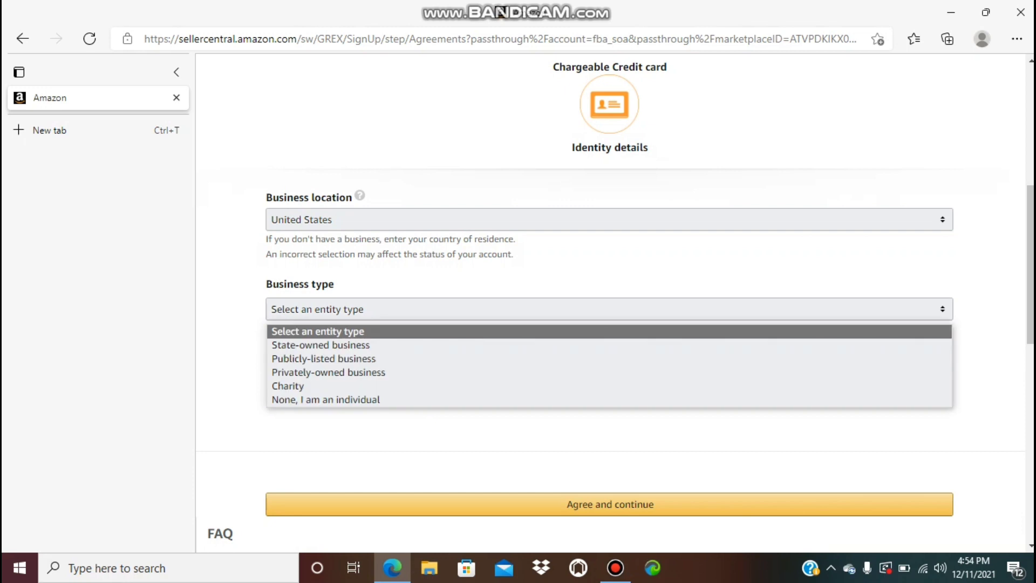
key("Down")
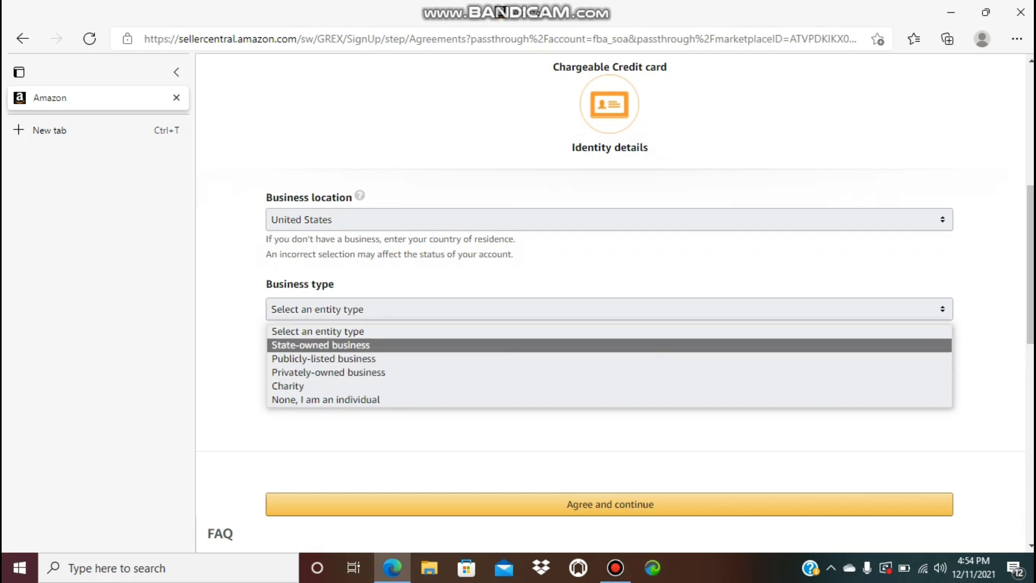
key("Down")
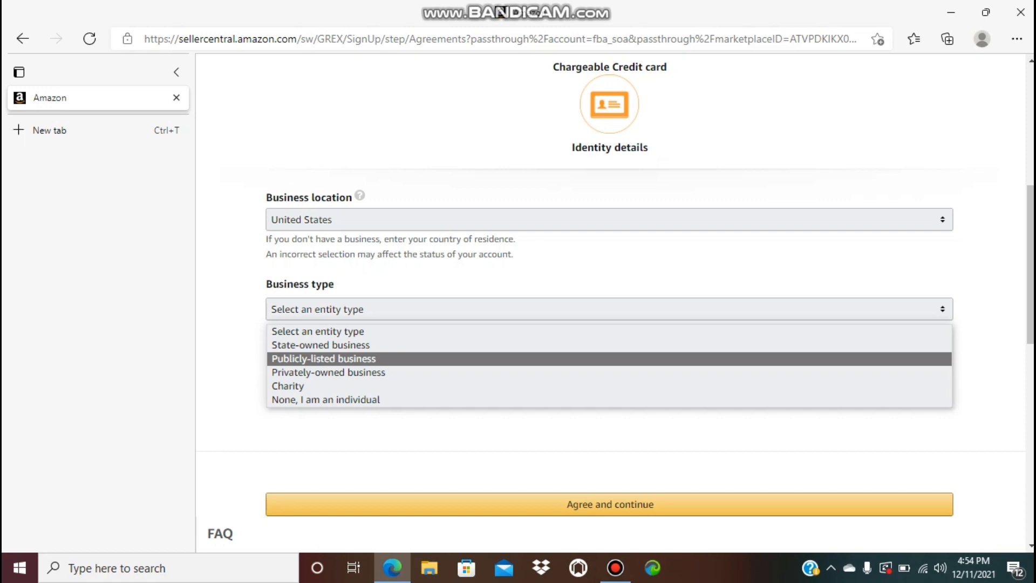
key("Down")
key("Down")
key("Down")
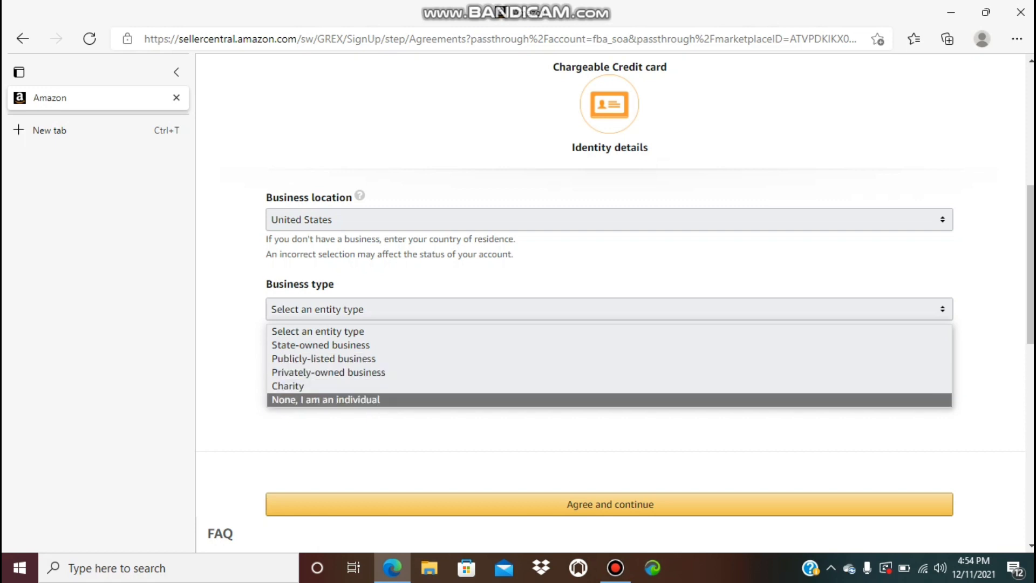
key("Return")
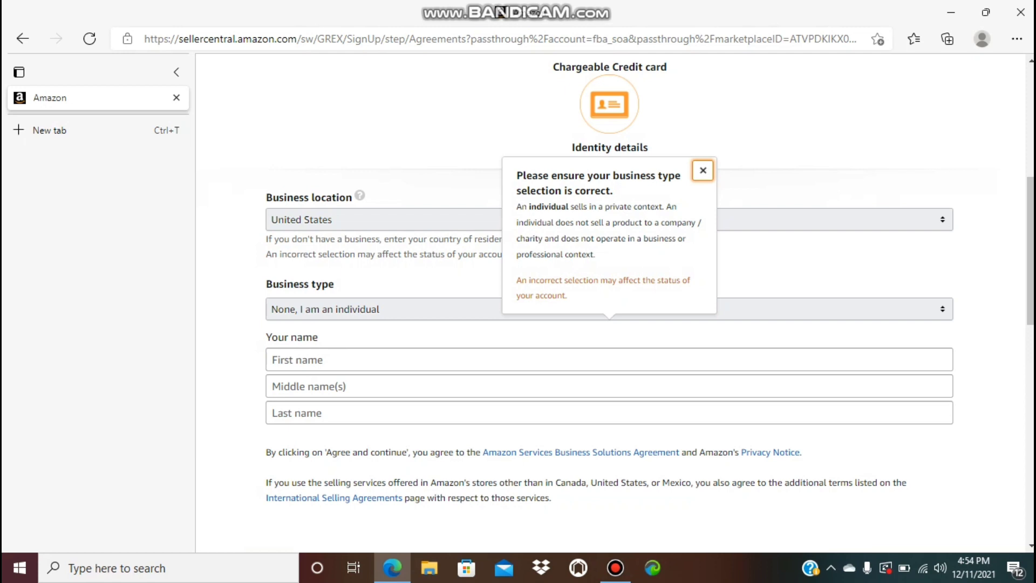
key("Return")
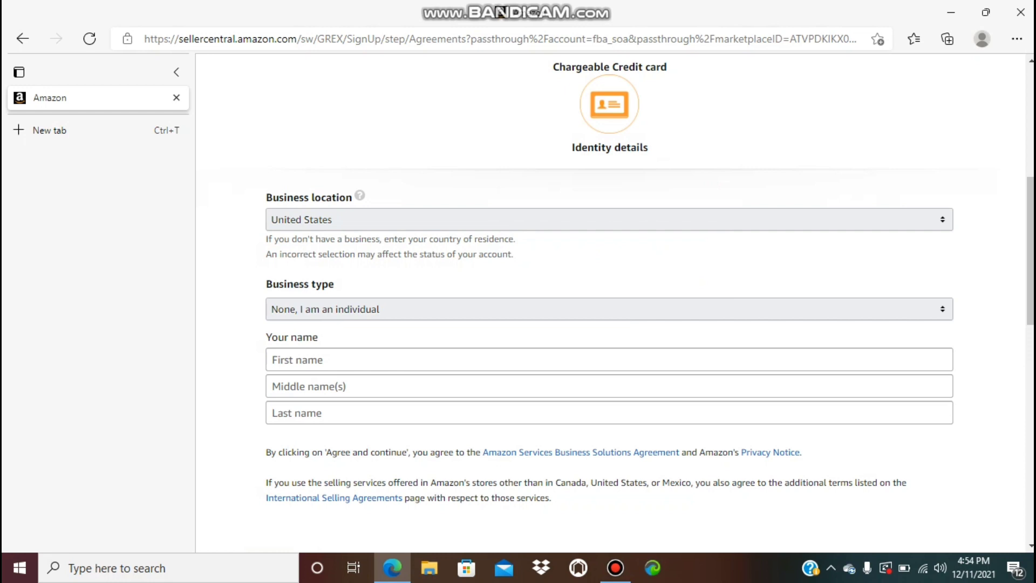
Step: Autofill the seller's first and last name from the saved suggestion, then agree and continue
key("Tab")
key("Down")
key("Down")
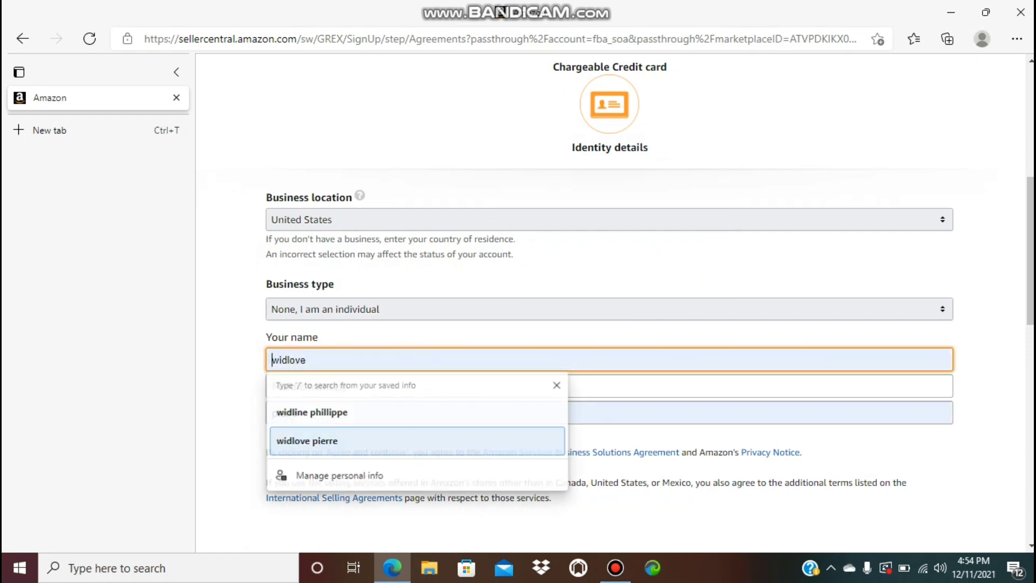
key("Return")
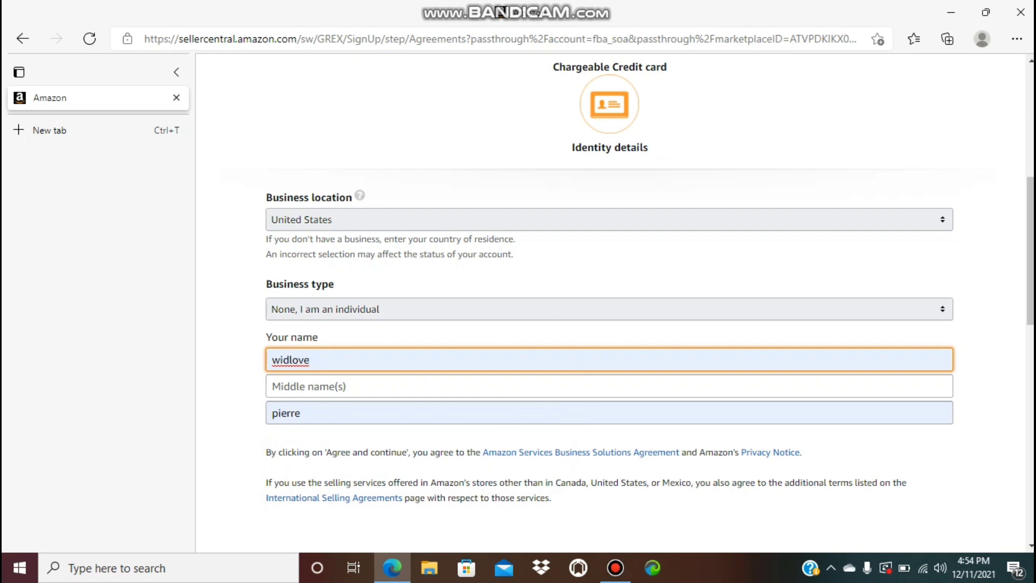
key("Down")
key("Down")
key("Down")
key("Down")
key("Down")
key("Down")
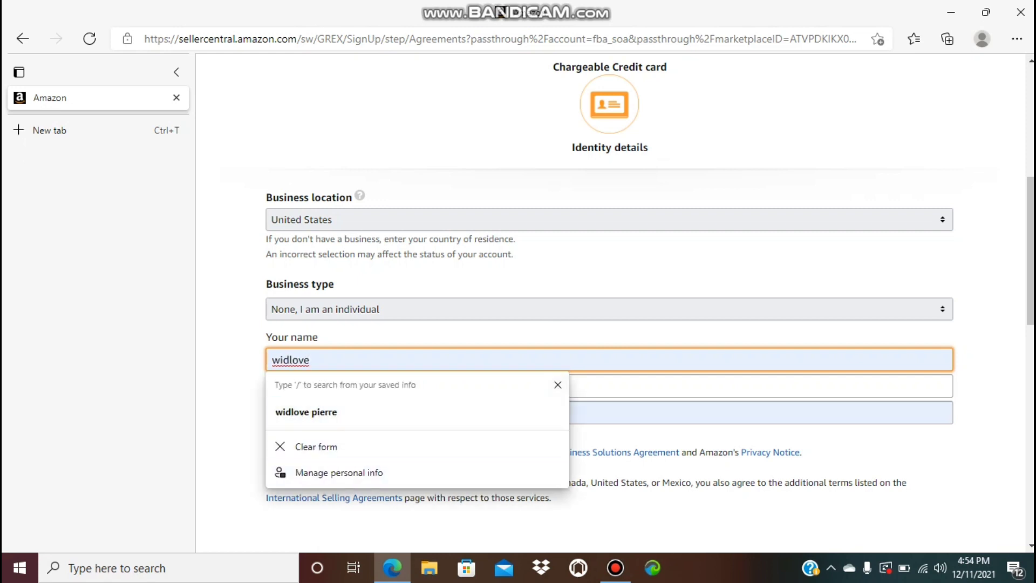
key("Return")
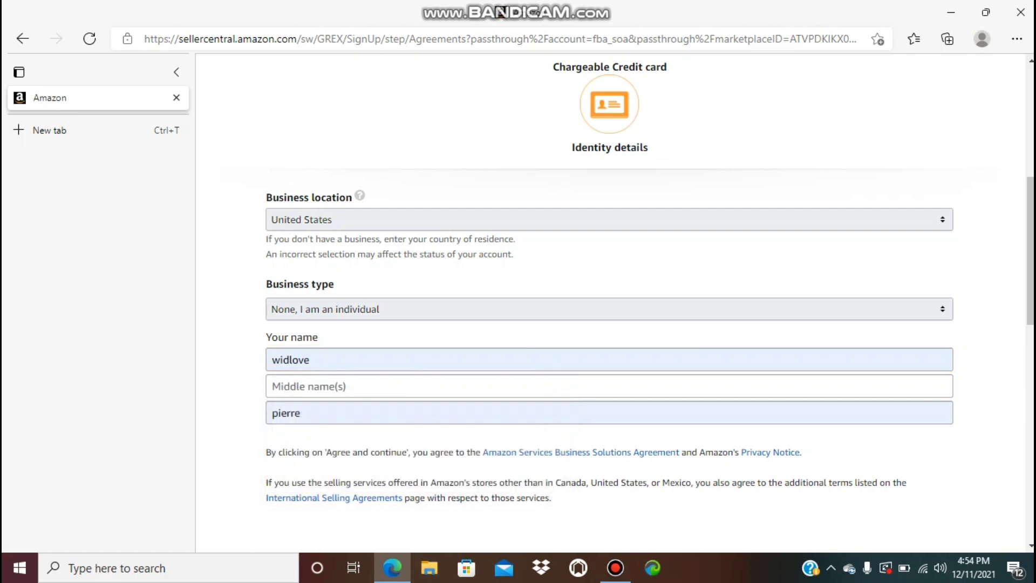
key("Down")
key("Down")
key("Down")
key("Down")
key("Down")
key("Down")
key("Down")
key("Down")
key("Down")
key("Down")
key("Down")
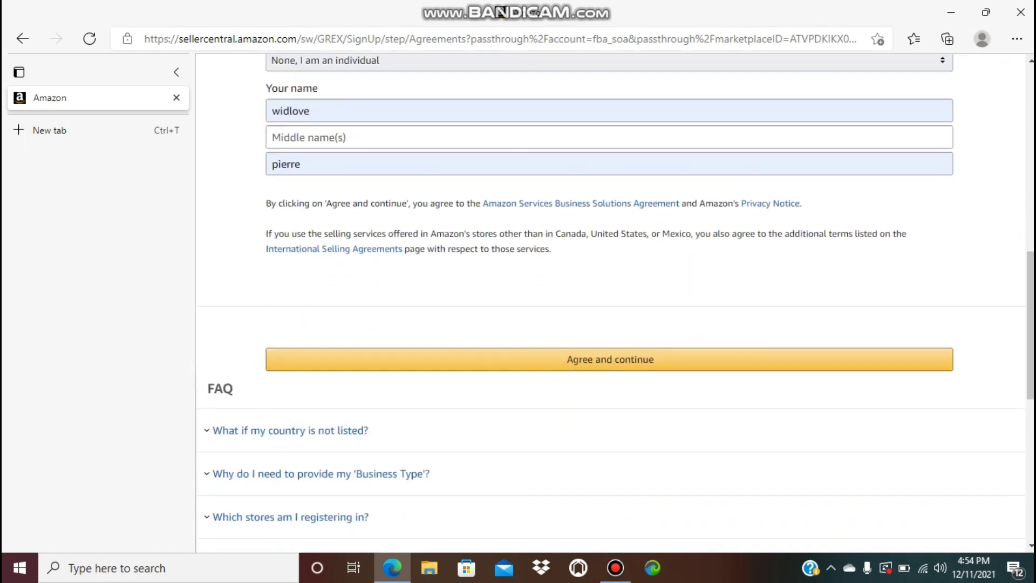
key("Return")
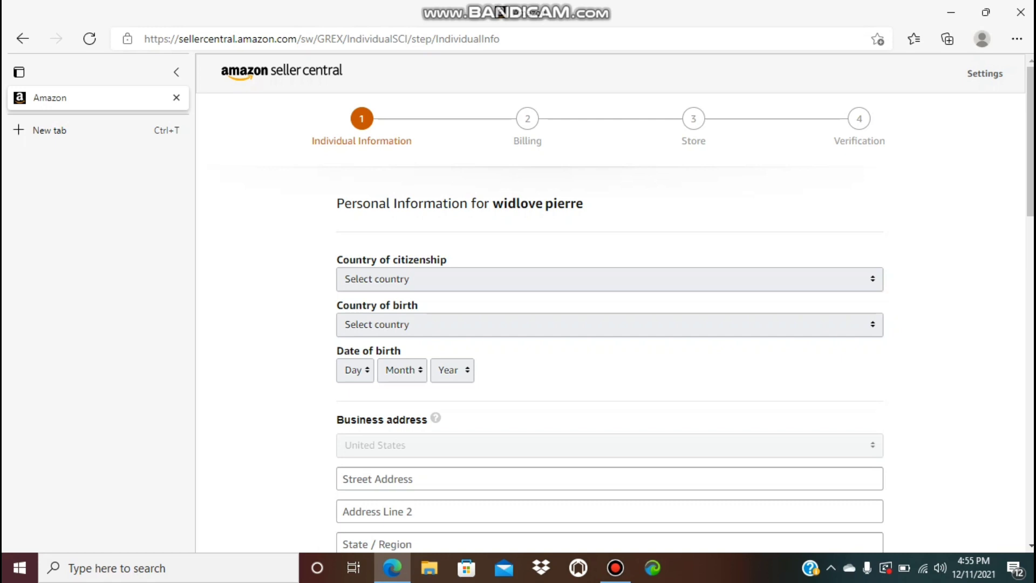
scroll(609, 302, "down", 5)
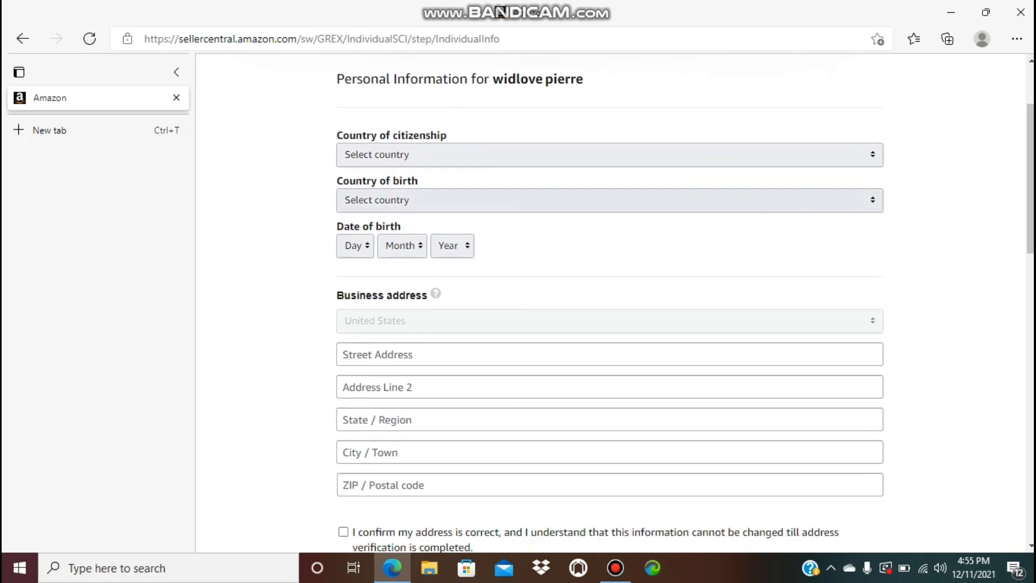
scroll(609, 302, "down", 5)
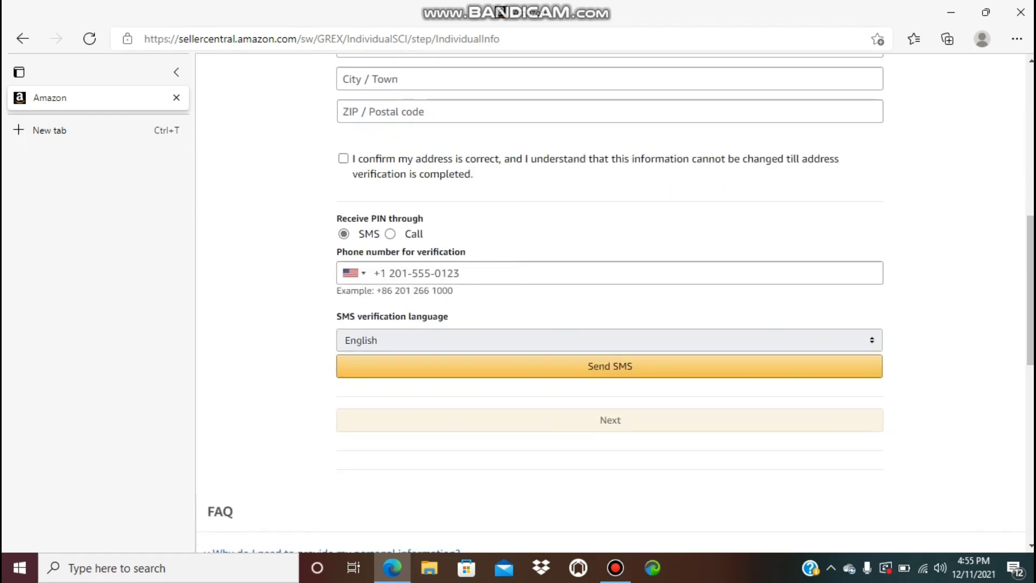
scroll(610, 302, "down", 1)
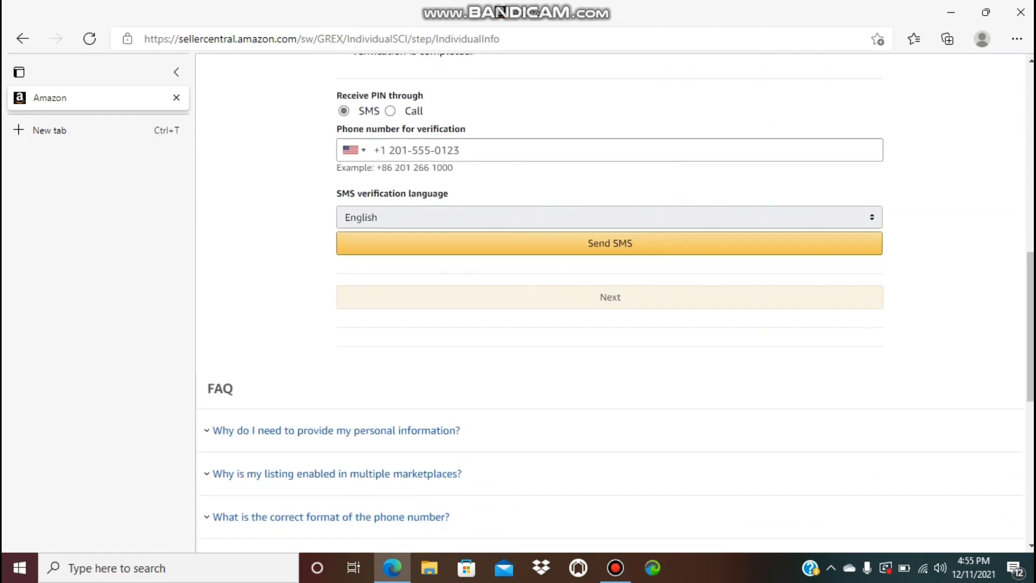
scroll(609, 302, "up", 2)
scroll(609, 302, "up", 3)
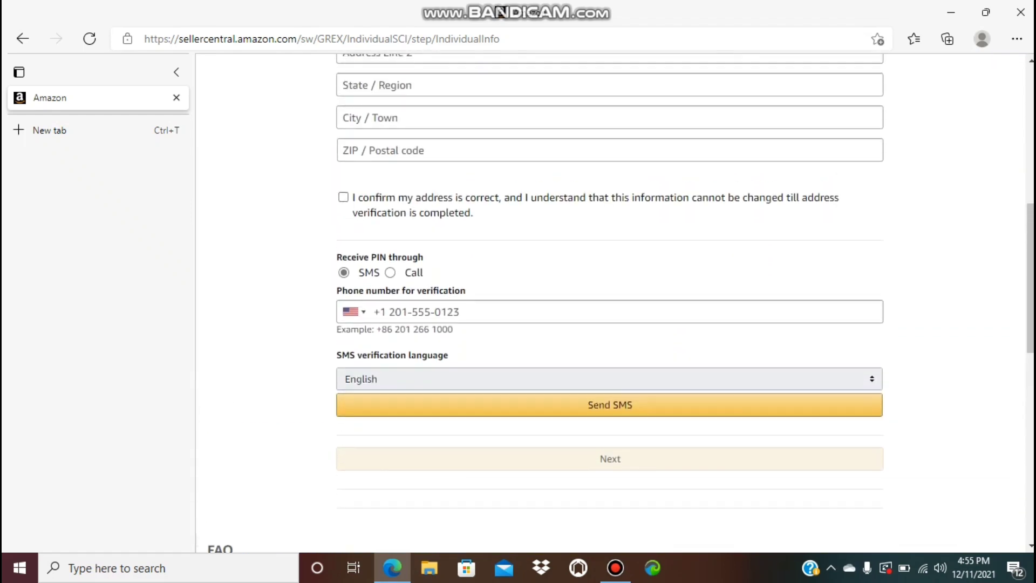
scroll(500, 11, "up", 4)
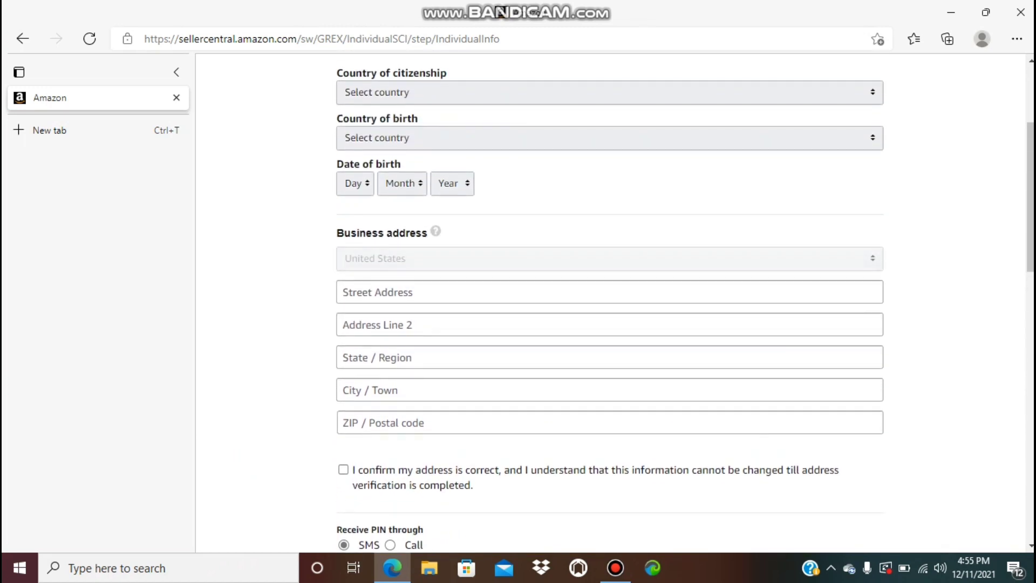
scroll(500, 11, "up", 3)
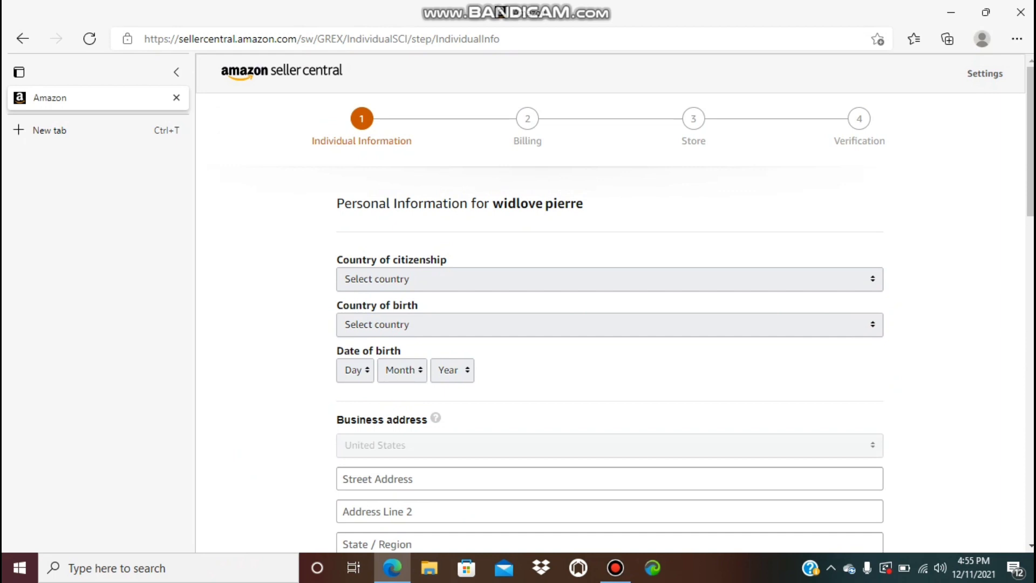
Step: Choose Haiti from the Country of citizenship list
left_click(421, 281)
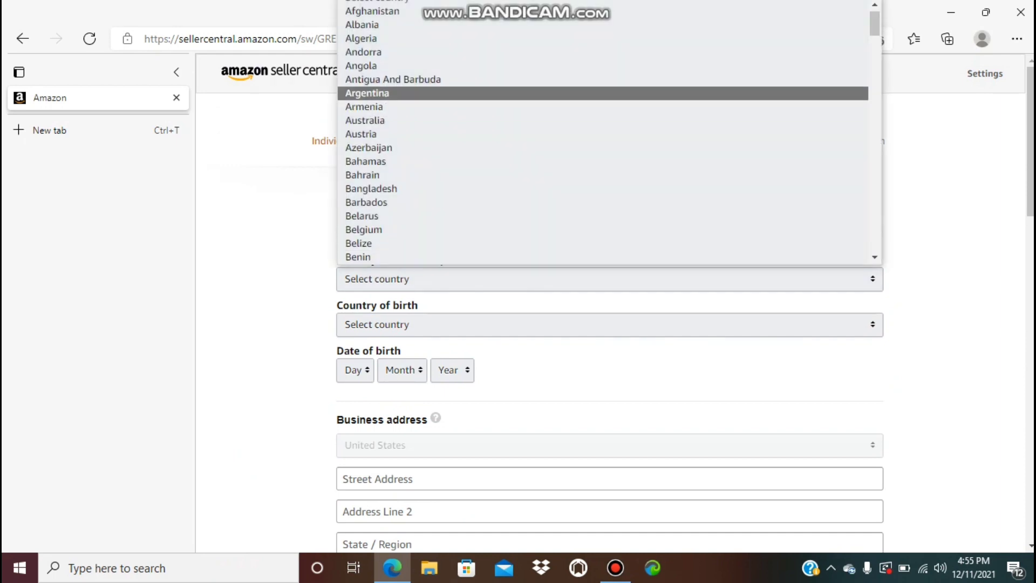
scroll(604, 132, "down", 3)
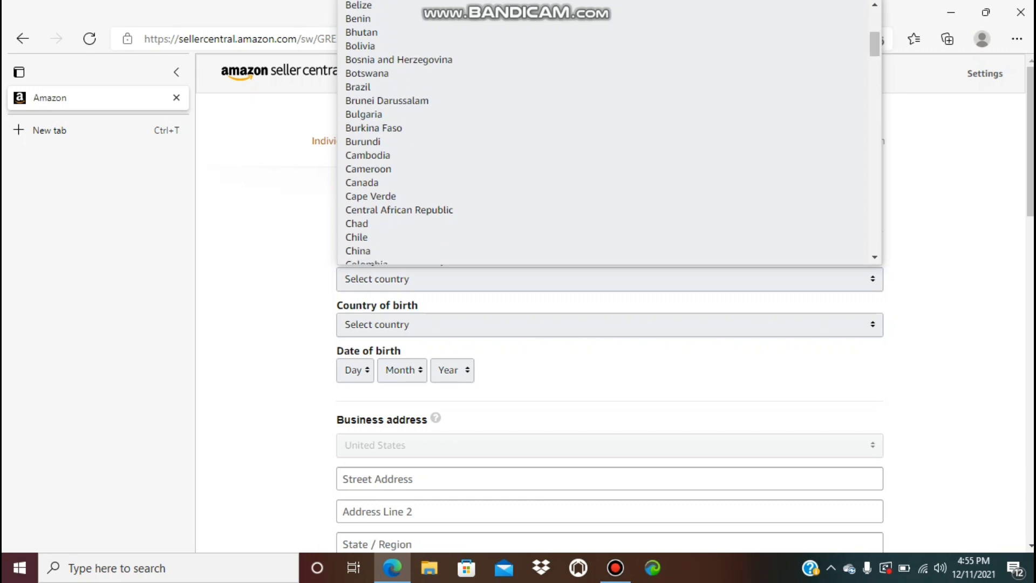
scroll(604, 132, "down", 3)
scroll(604, 133, "down", 1)
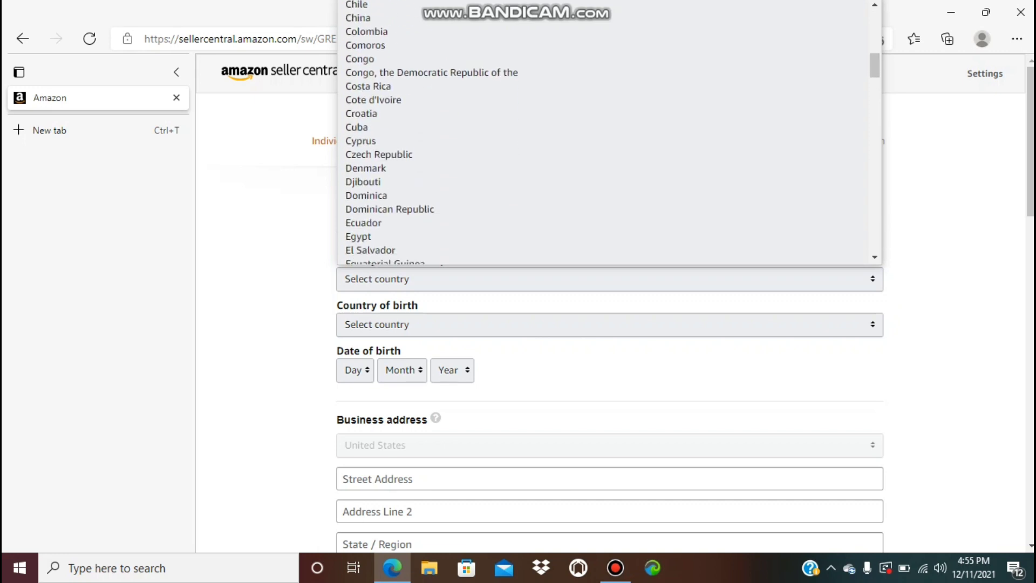
scroll(609, 133, "down", 11)
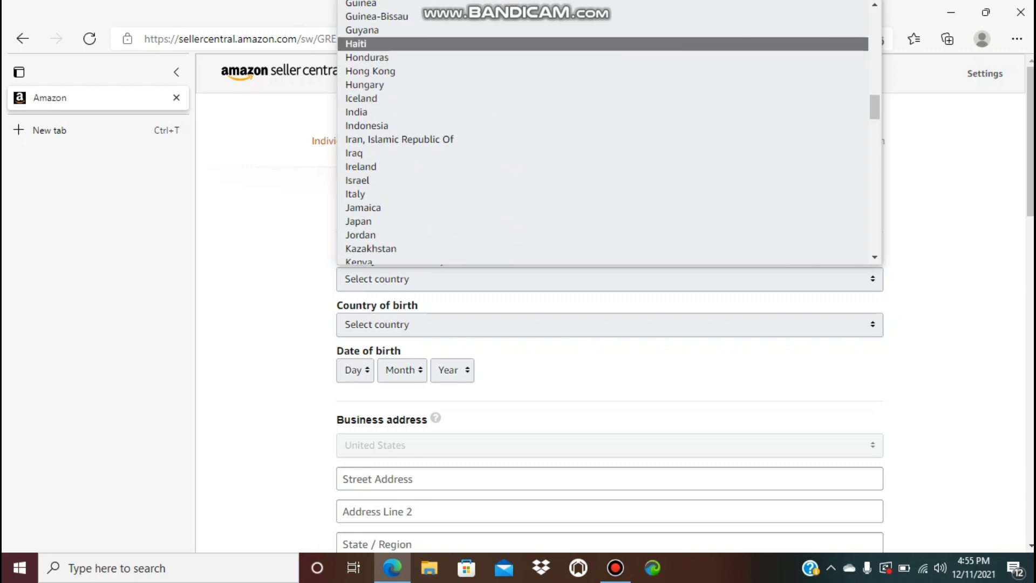
left_click(500, 43)
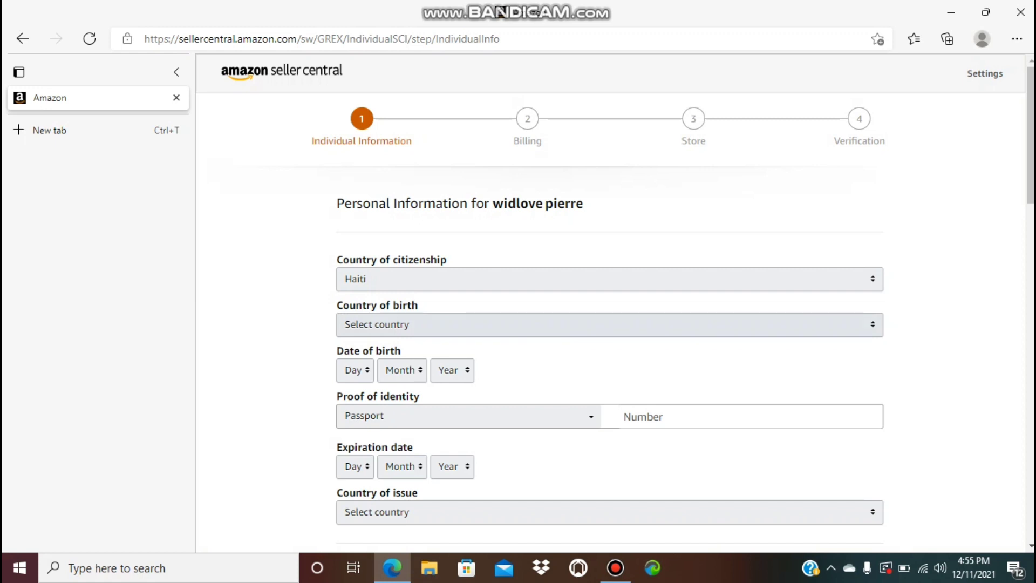
Step: Open the Country of birth list and scroll down through the countries
key("alt+Down")
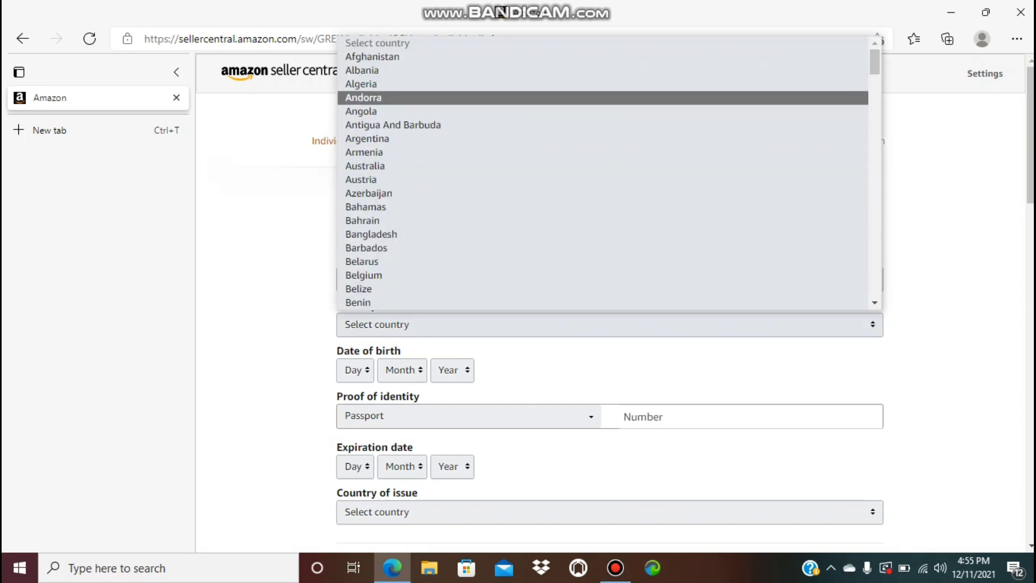
scroll(610, 172, "down", 5)
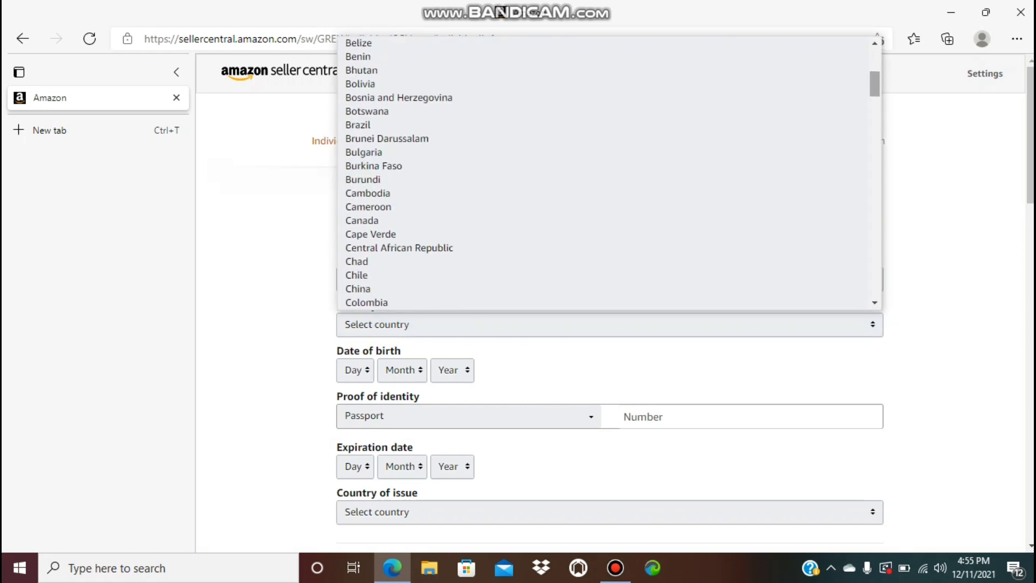
right_click(755, 108)
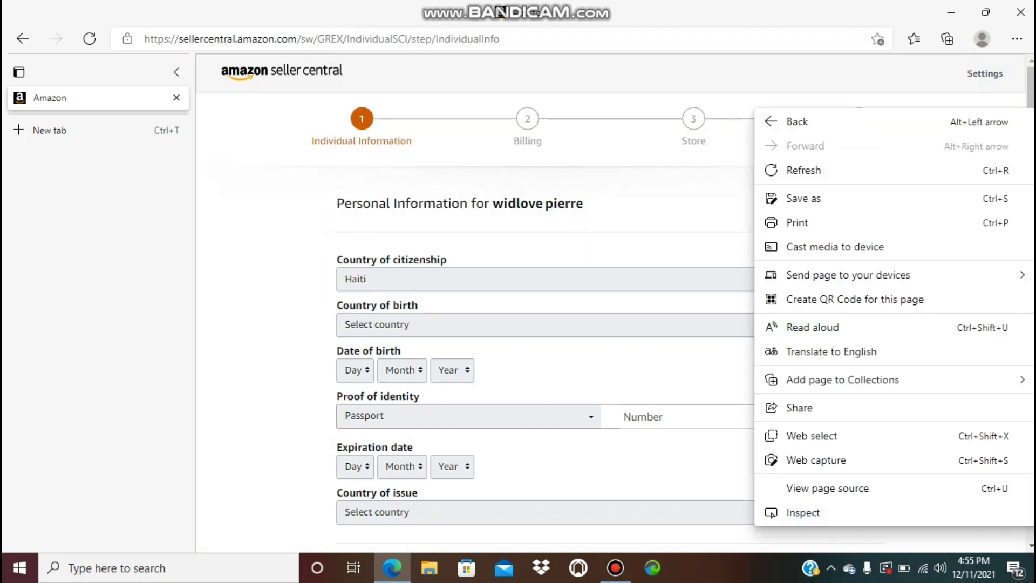
right_click(707, 134)
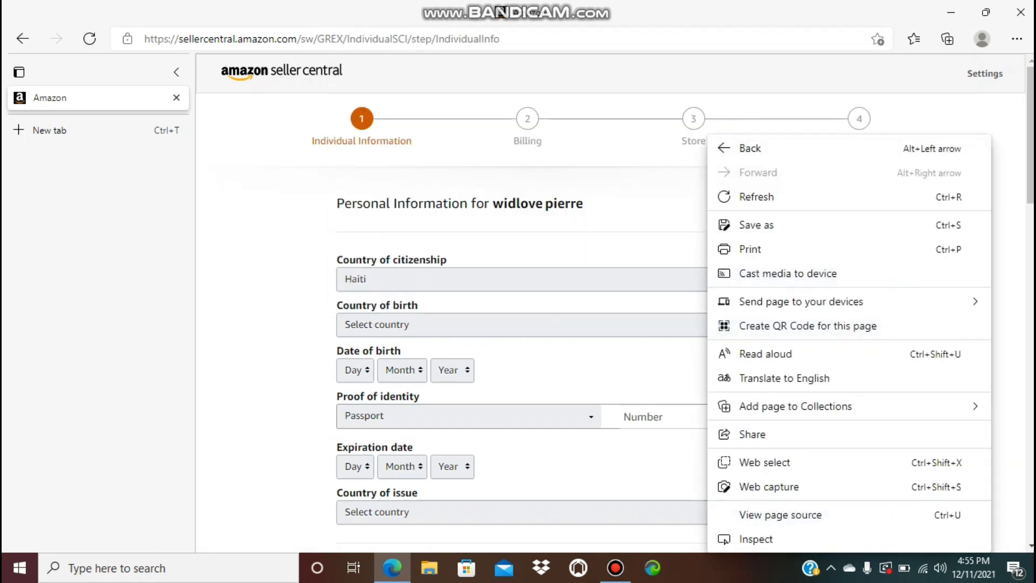
right_click(597, 134)
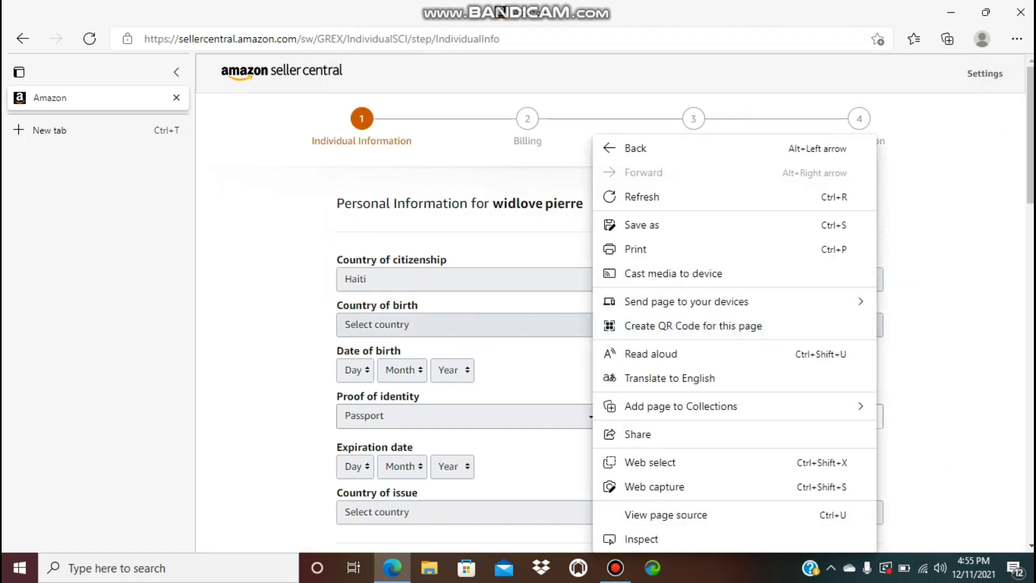
right_click(575, 134)
left_click(594, 324)
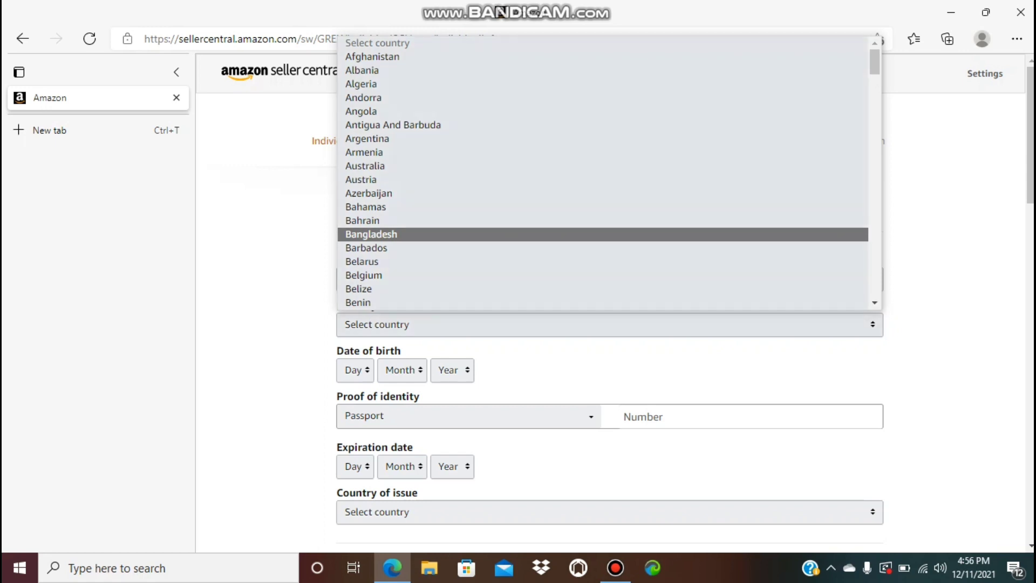
scroll(874, 302, "down", 1)
scroll(874, 302, "down", 5)
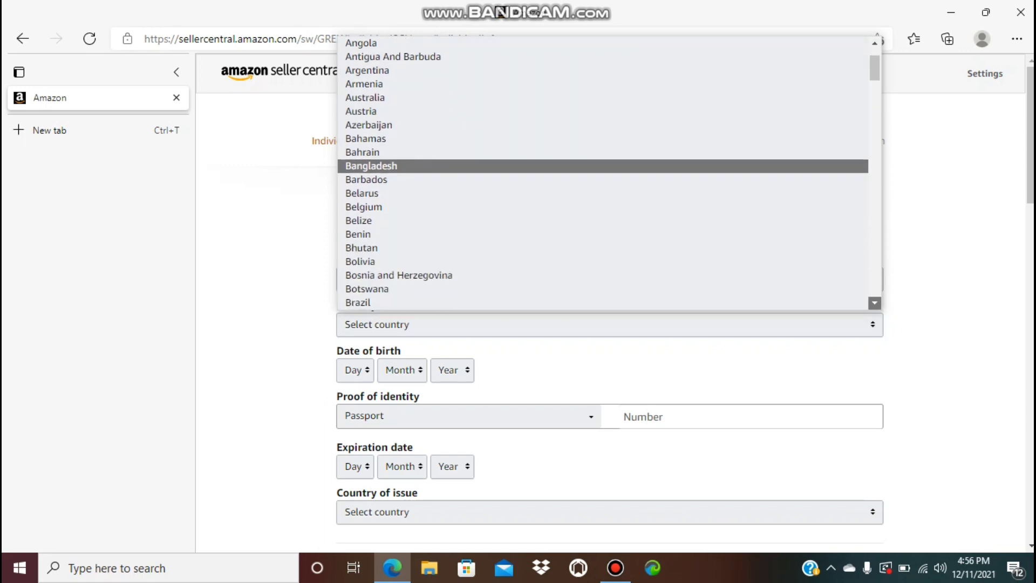
scroll(874, 302, "down", 6)
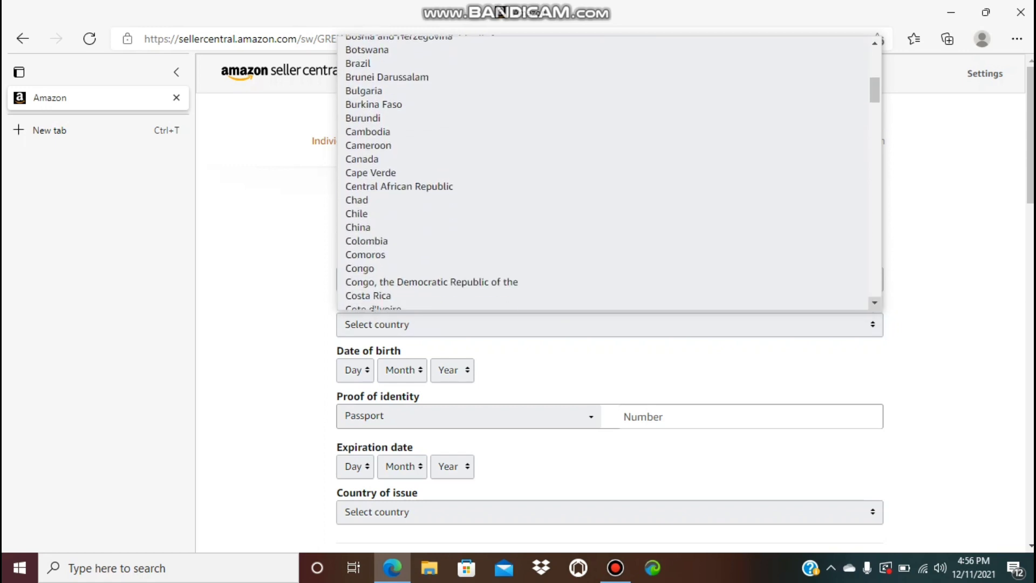
scroll(874, 302, "down", 10)
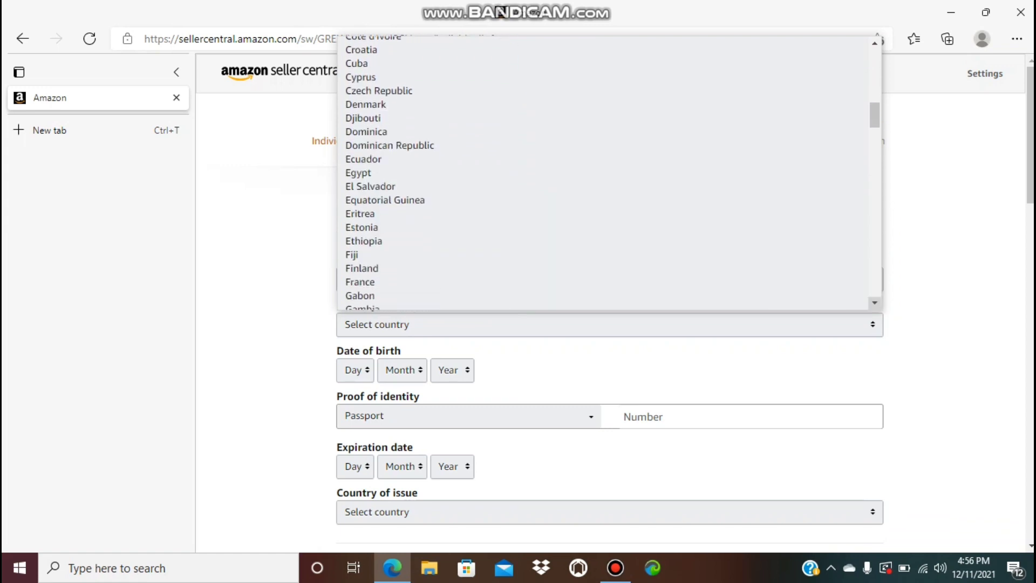